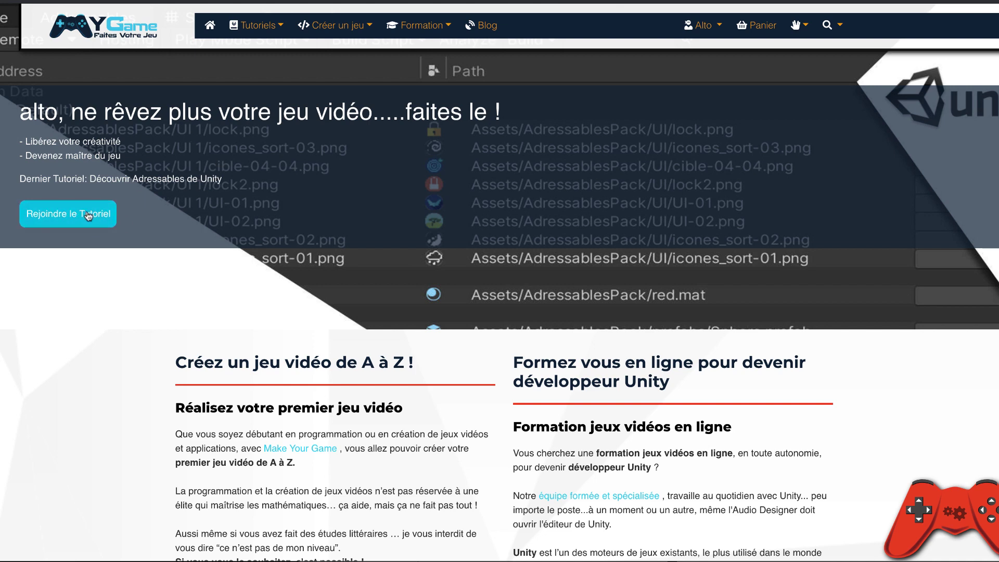
Open the 'Découvrir Adressables de Unity' tutorial and read past the Package Manager section to 'Prendre en main Adressables'.
left_click(62, 223)
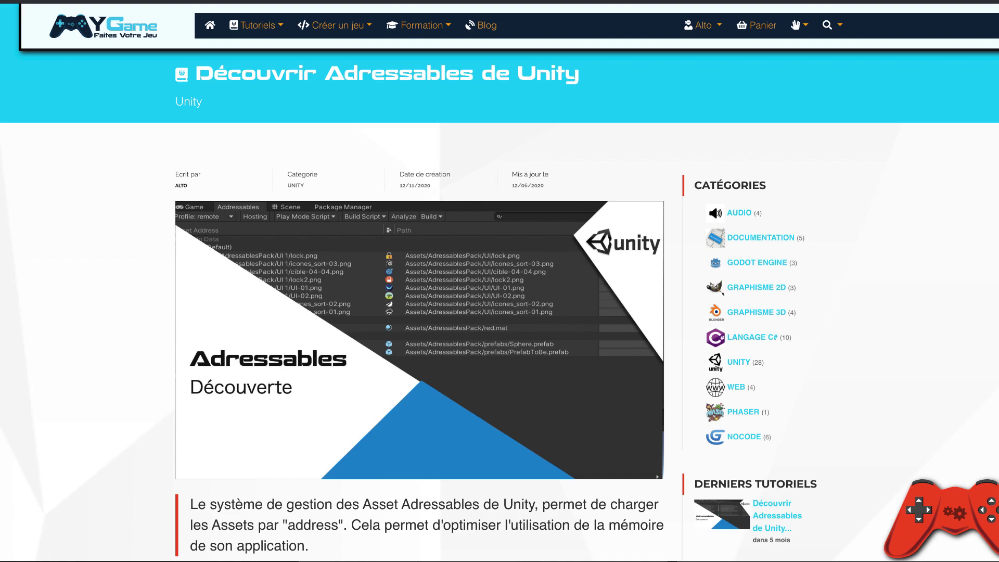
scroll(500, 306, "down", 1)
scroll(501, 306, "down", 1)
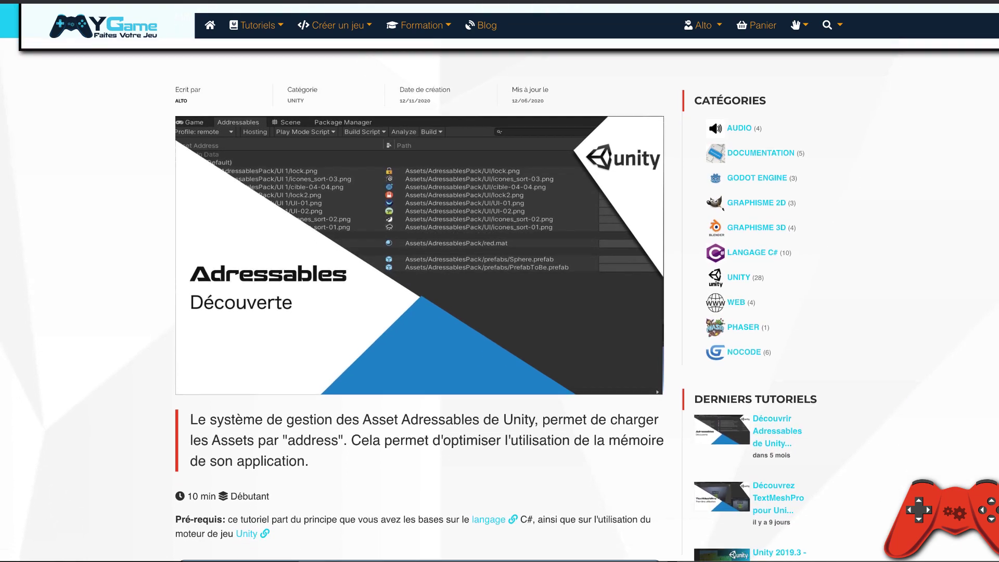
scroll(499, 306, "down", 2)
scroll(500, 306, "down", 1)
scroll(500, 306, "down", 2)
scroll(500, 306, "down", 2)
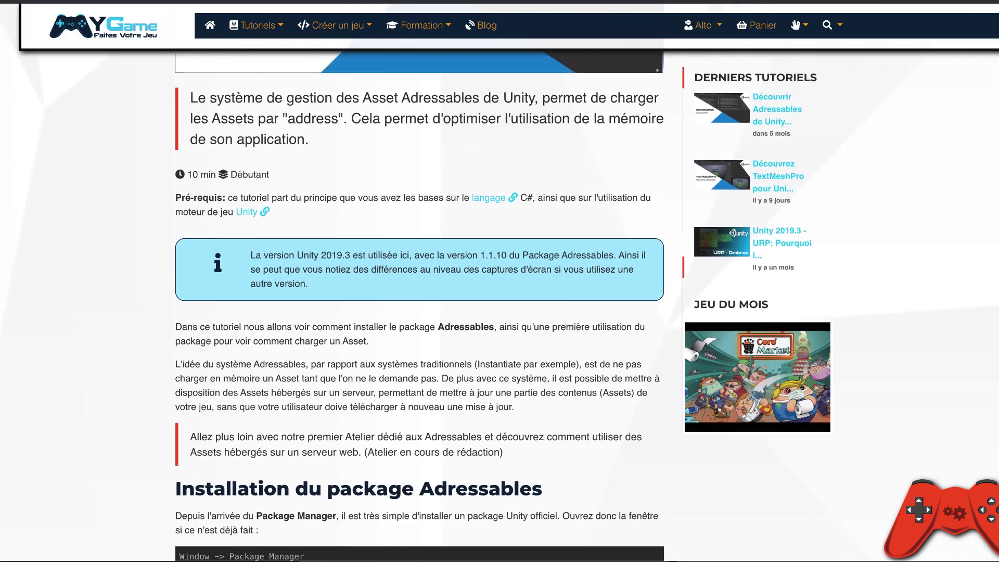
scroll(500, 307, "down", 1)
scroll(500, 306, "down", 2)
scroll(500, 306, "down", 3)
scroll(500, 306, "down", 1)
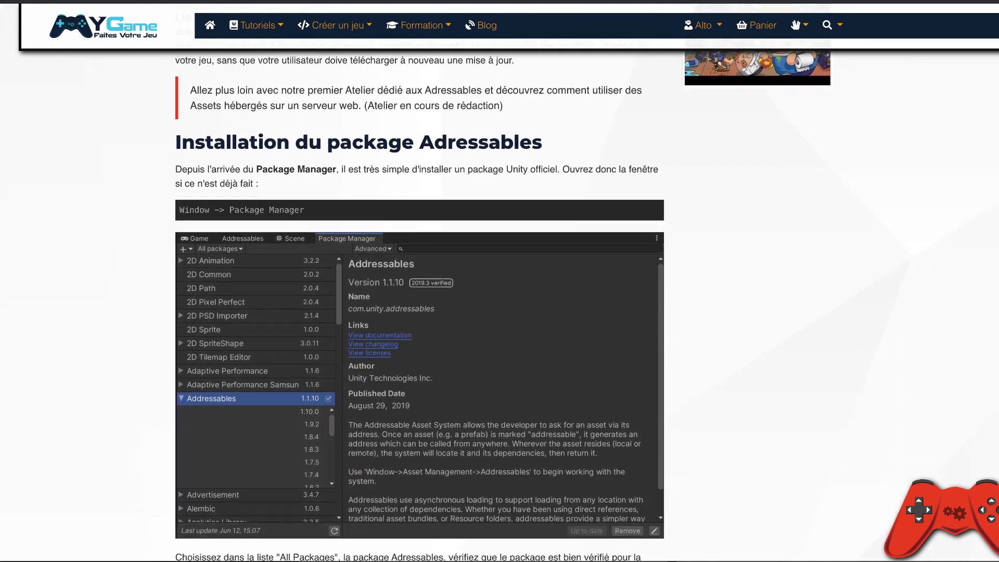
scroll(500, 306, "down", 2)
scroll(500, 307, "down", 1)
scroll(500, 306, "down", 1)
scroll(500, 306, "down", 4)
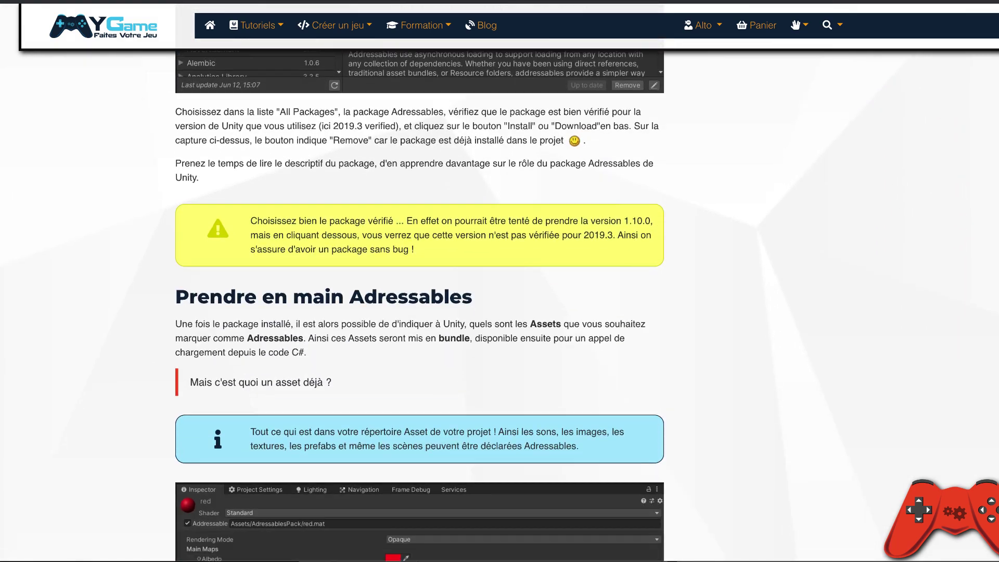
scroll(500, 306, "down", 2)
scroll(500, 307, "down", 2)
scroll(500, 307, "down", 1)
scroll(500, 306, "down", 2)
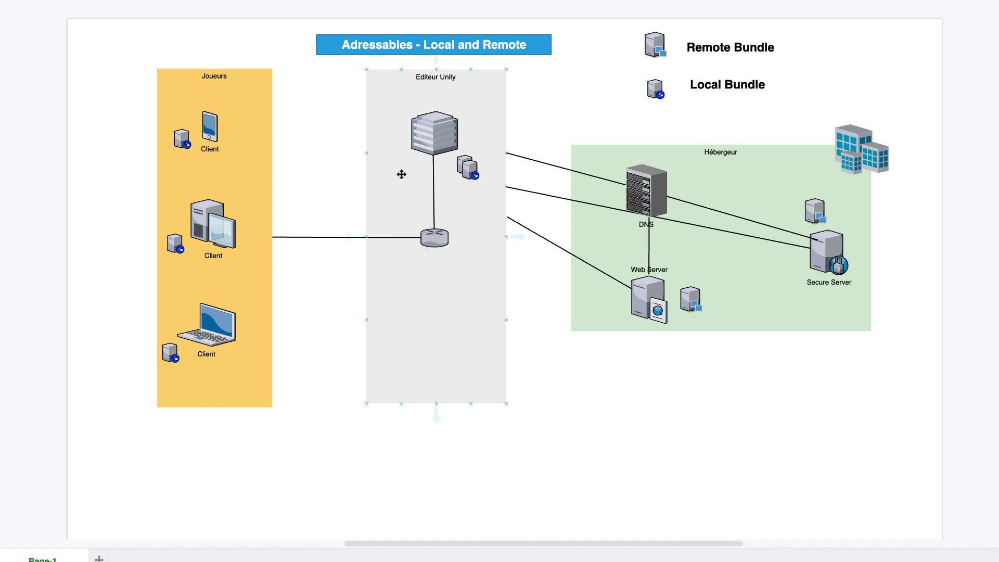
mouse_move(435, 238)
mouse_move(239, 390)
left_click(460, 109)
key("Escape")
left_click(244, 126)
left_click(448, 288)
key("Escape")
left_click(312, 345)
left_click(731, 46)
Copy the Remote Bundle legend icon next to the Editeur Unity server, then move the DNS server slightly up.
left_click(655, 51)
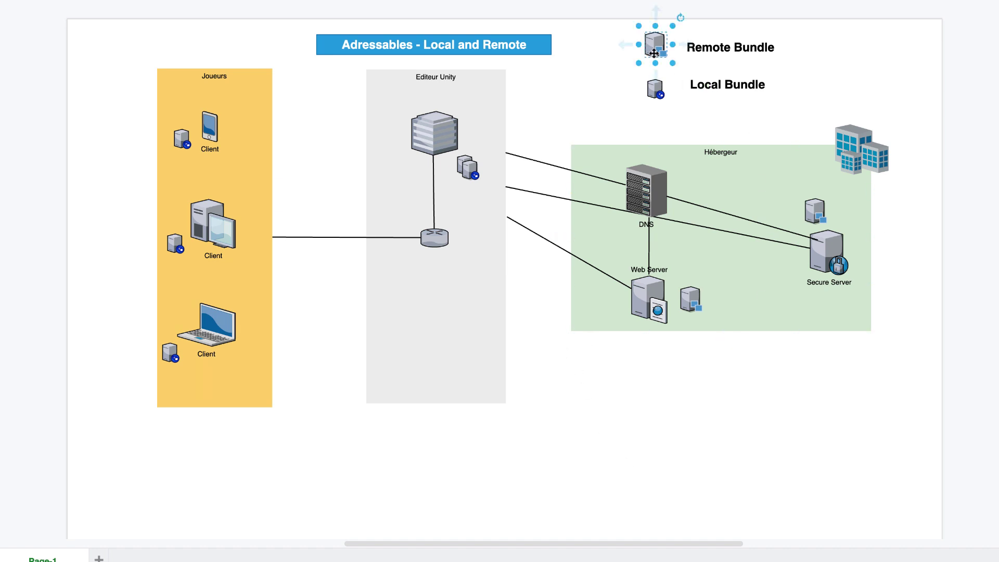
mouse_move(654, 52)
left_mouse_down()
mouse_move(475, 127)
mouse_move(475, 107)
left_mouse_up()
left_click(550, 99)
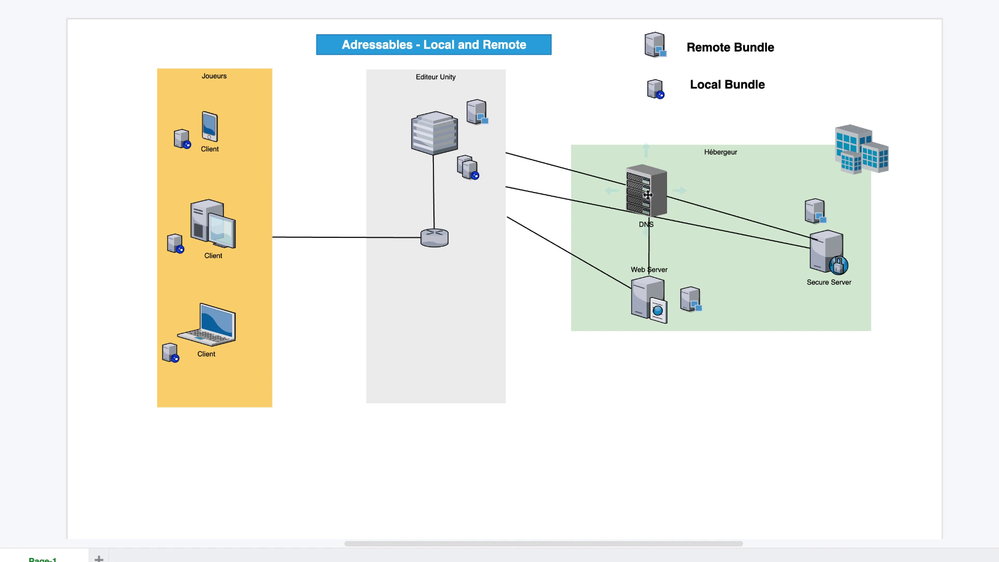
mouse_move(655, 215)
left_mouse_down()
mouse_move(638, 183)
mouse_move(647, 178)
left_mouse_up()
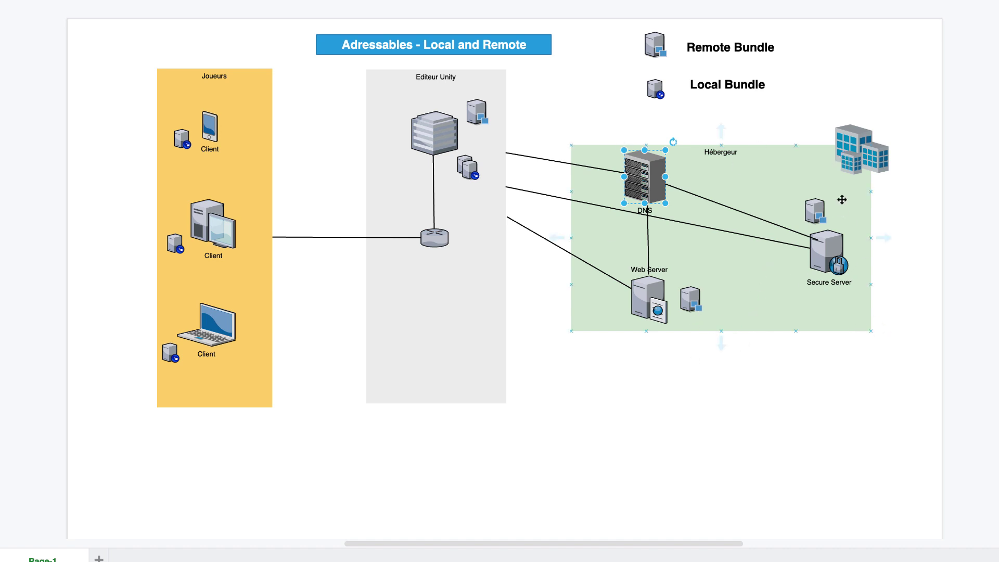
Check the bundle icons by Secure Server and Web Server, then move Editeur Unity's bundle icon above the DNS server.
left_click(816, 212)
left_click(691, 300)
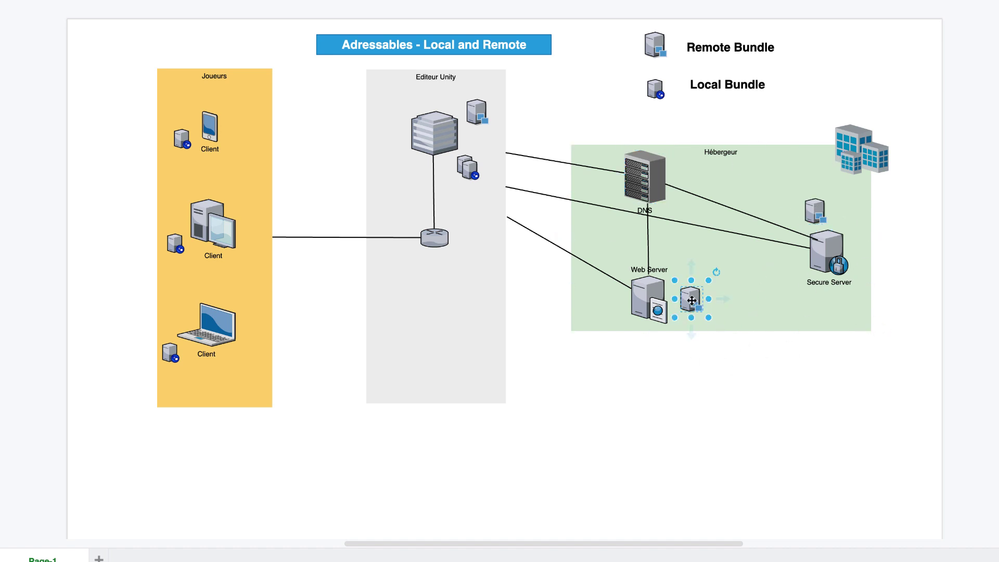
left_click(814, 213)
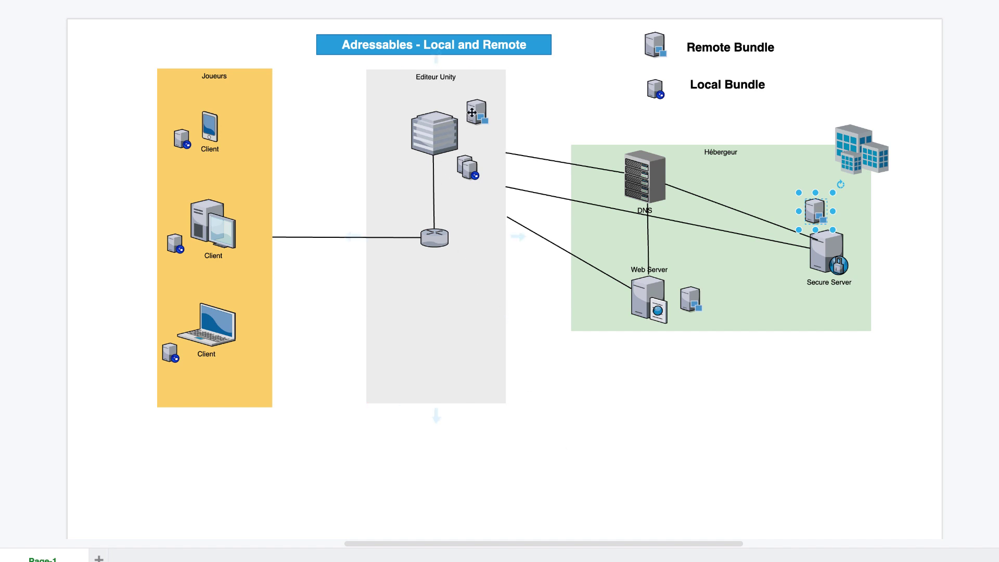
left_click_drag(471, 112, 595, 123)
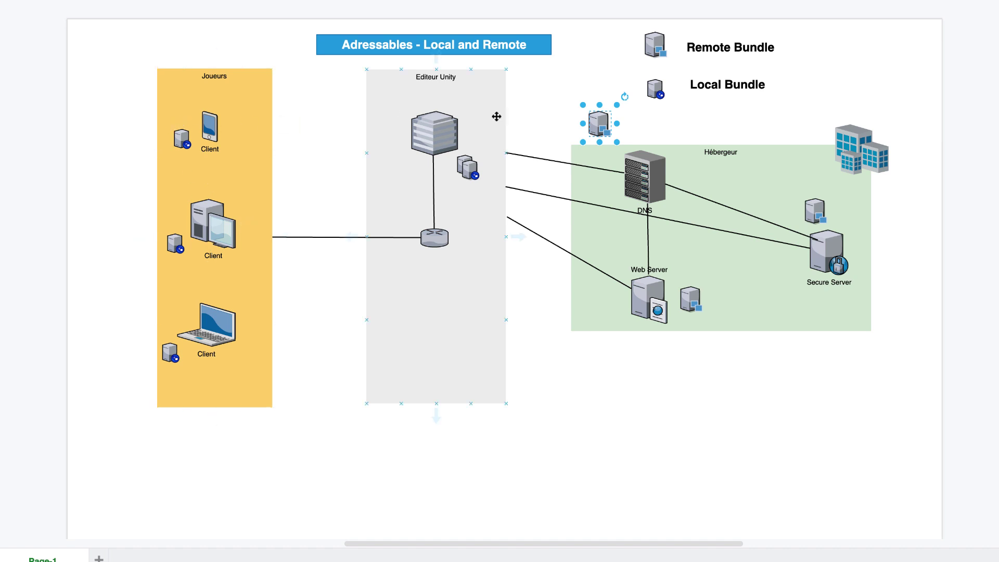
Drag the remote-bundle icon down beside a client in the Joueurs column, then select the Joueurs container.
mouse_move(593, 123)
left_mouse_down()
mouse_move(602, 188)
mouse_move(143, 188)
mouse_move(122, 140)
mouse_move(128, 324)
mouse_move(112, 340)
mouse_move(121, 335)
left_mouse_up()
left_click(131, 379)
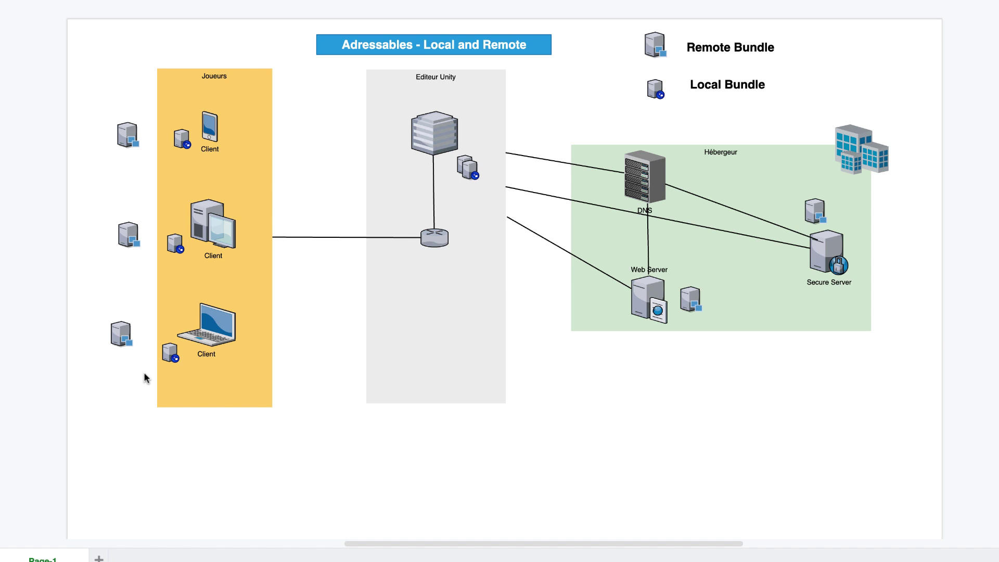
left_click(186, 364)
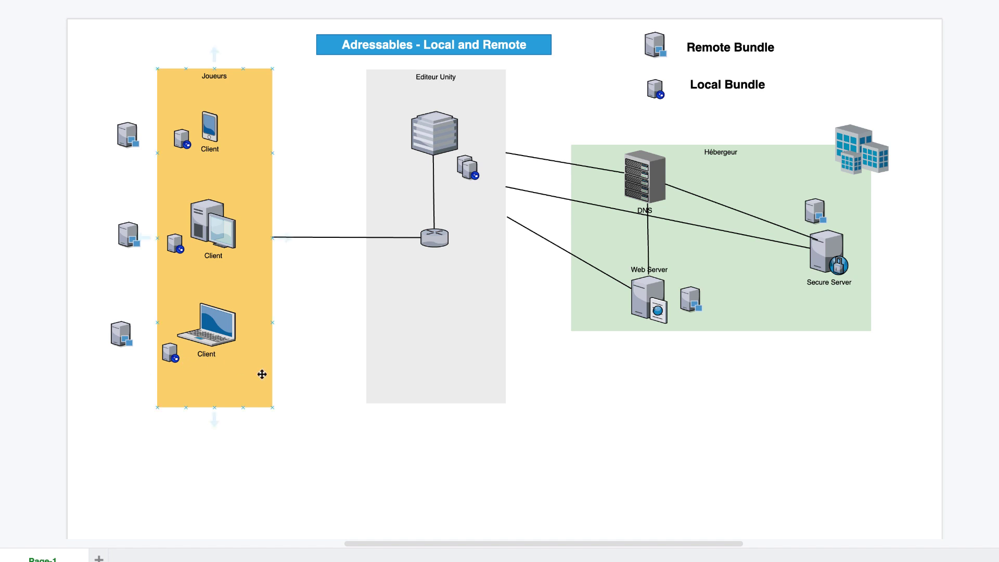